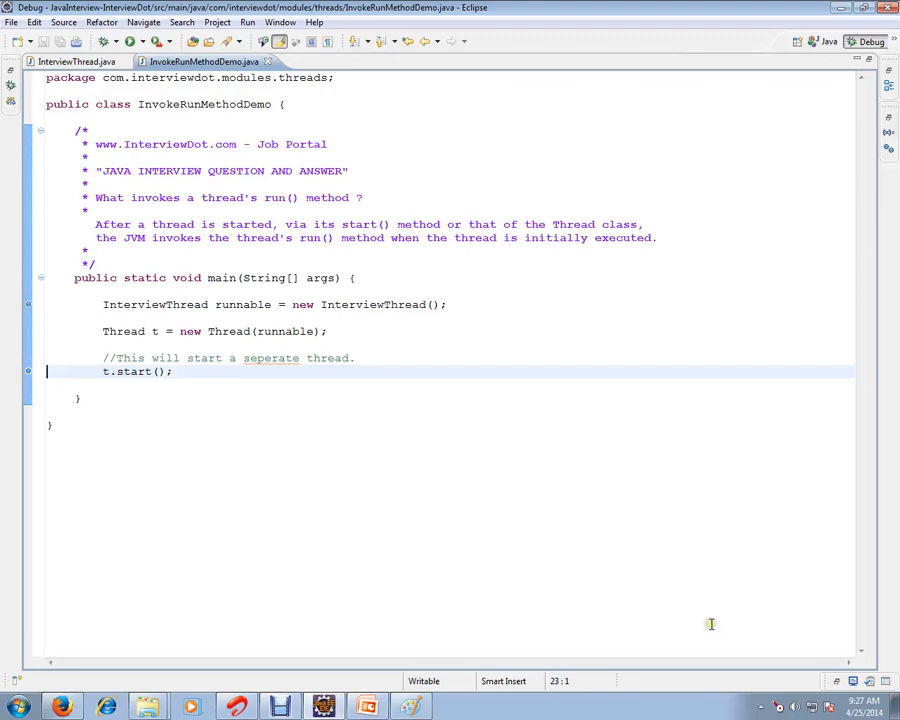
Step: Review InterviewThread: its Runnable implementation and the run() method body
double_click(168, 146)
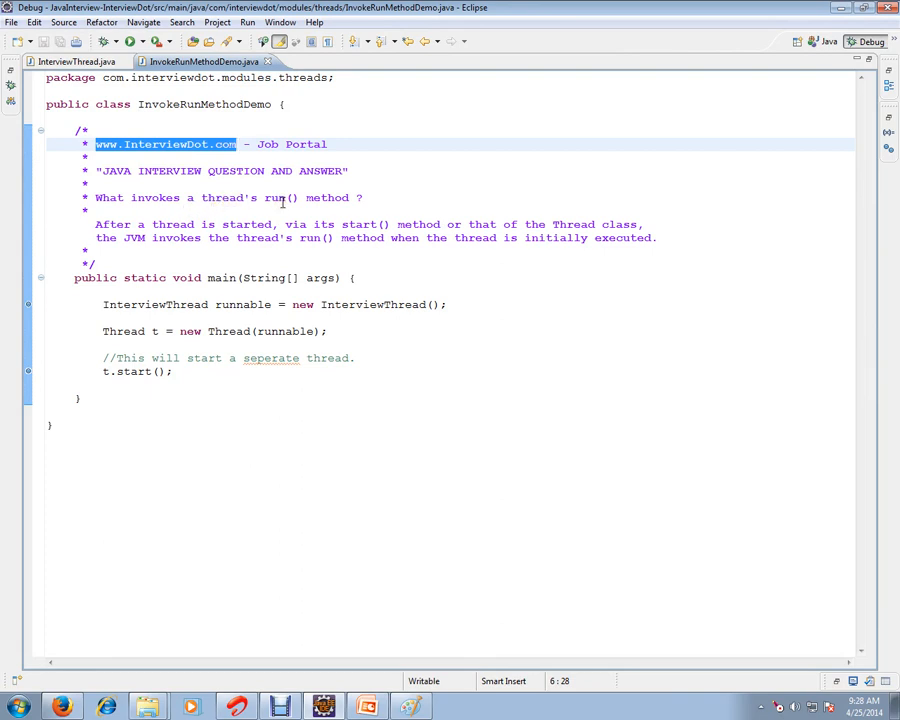
click(80, 61)
click(205, 104)
double_click(205, 104)
double_click(340, 104)
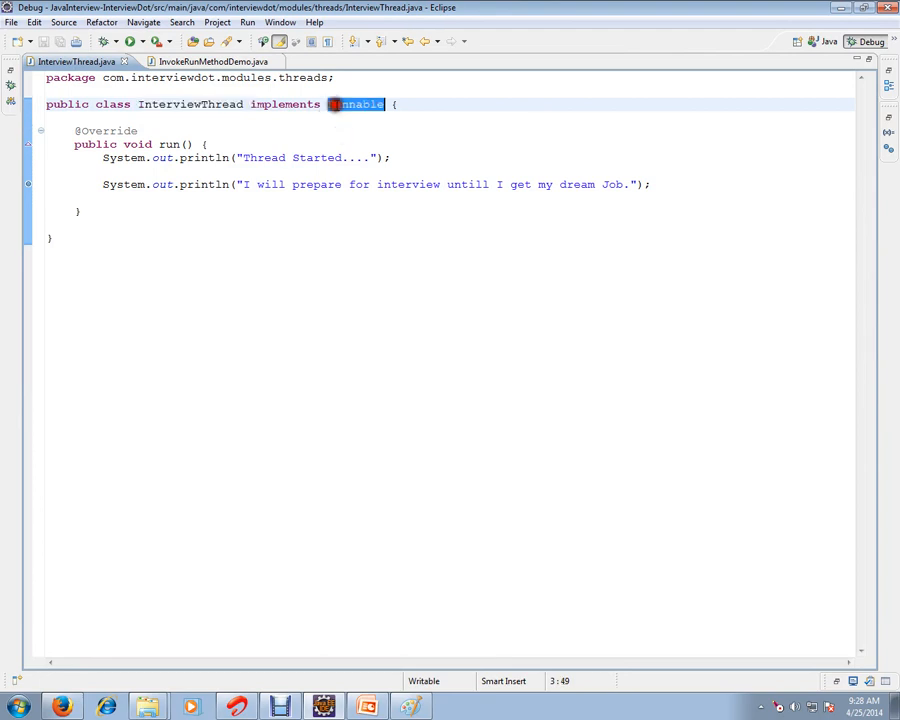
drag(74, 131, 100, 216)
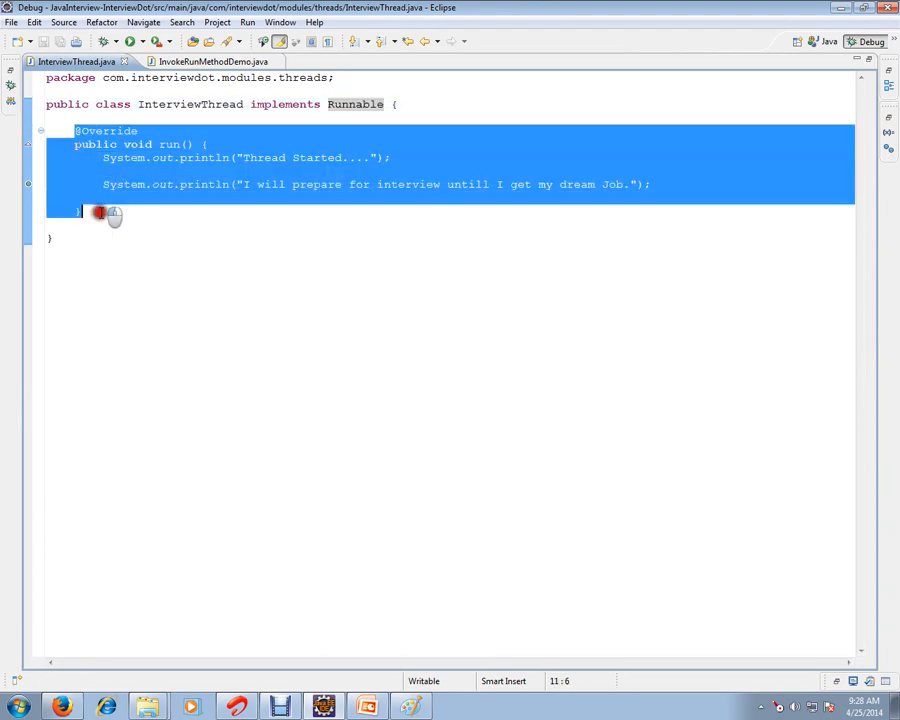
click(113, 224)
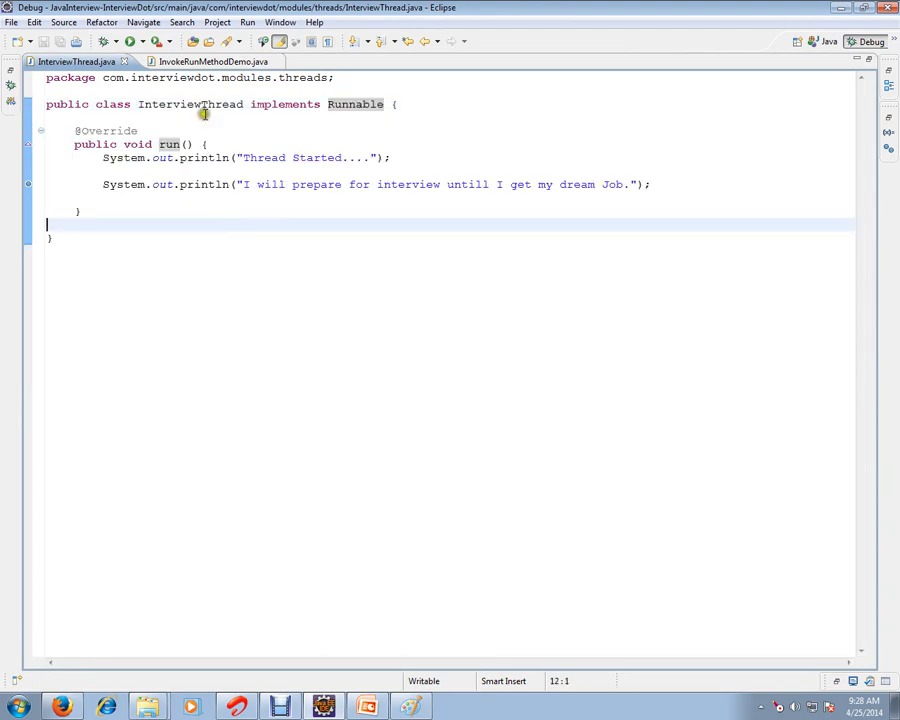
Step: Review main in InvokeRunMethodDemo: the InterviewThread creation and the t.start() call
click(205, 61)
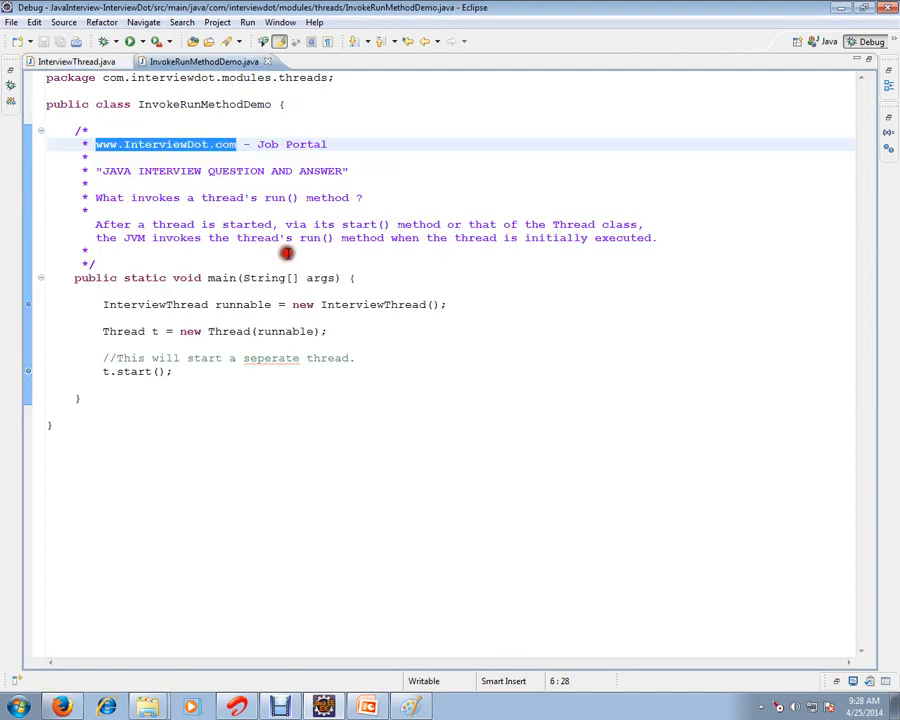
click(207, 345)
drag(103, 371, 170, 374)
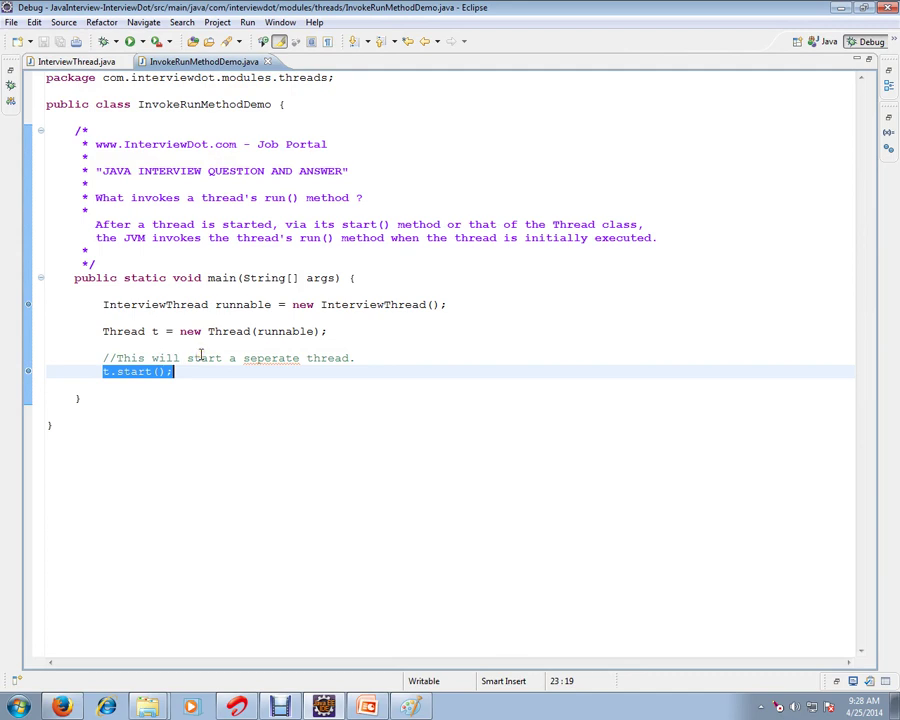
click(220, 278)
double_click(220, 278)
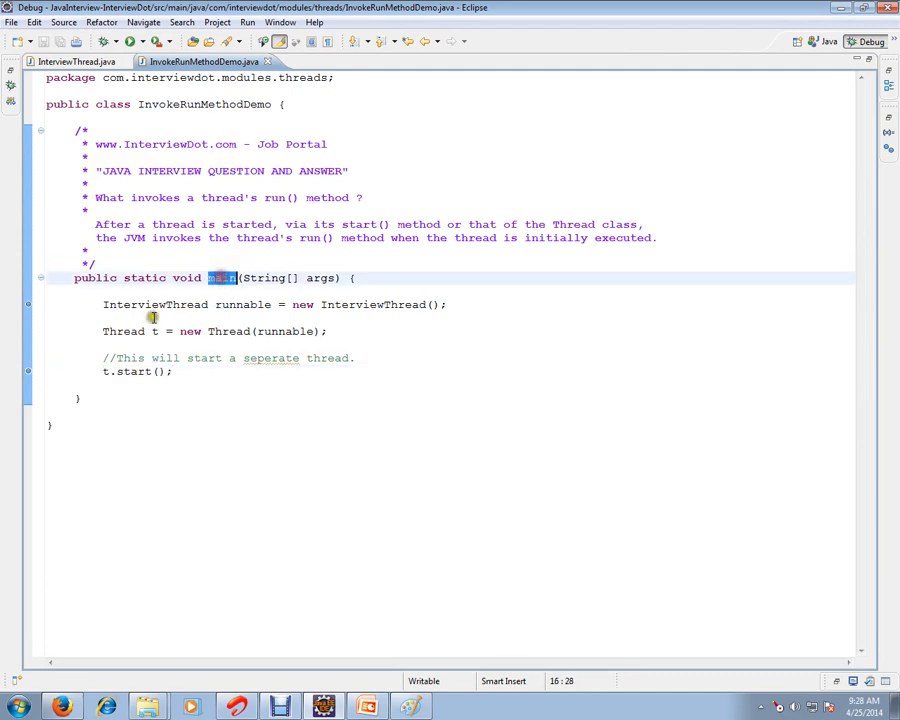
double_click(140, 304)
click(186, 372)
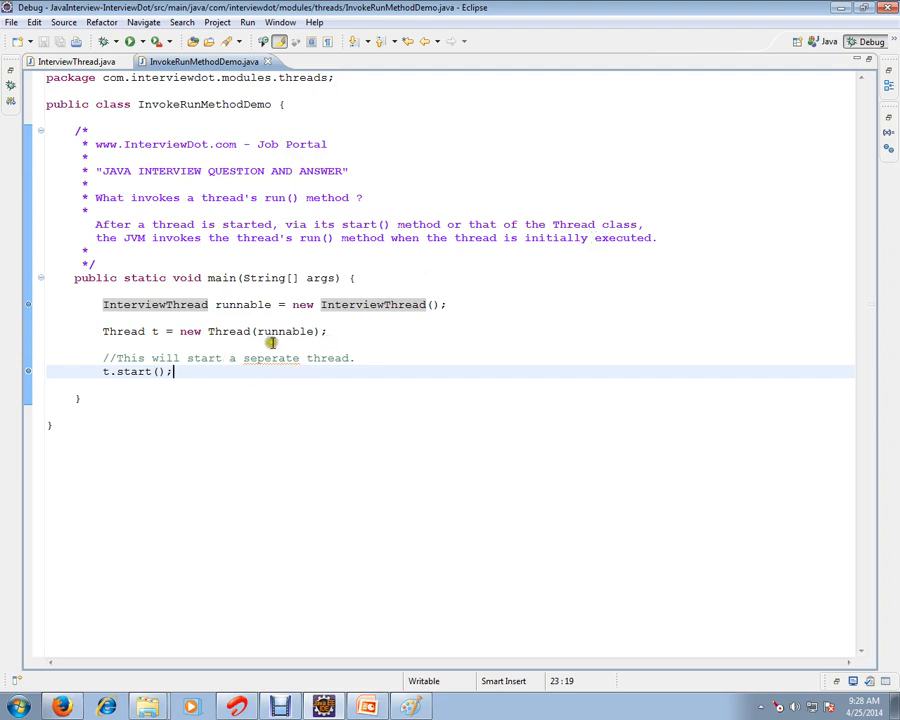
Step: Trace runnable into the Thread constructor, t.start(), and the run() method it triggers
double_click(243, 304)
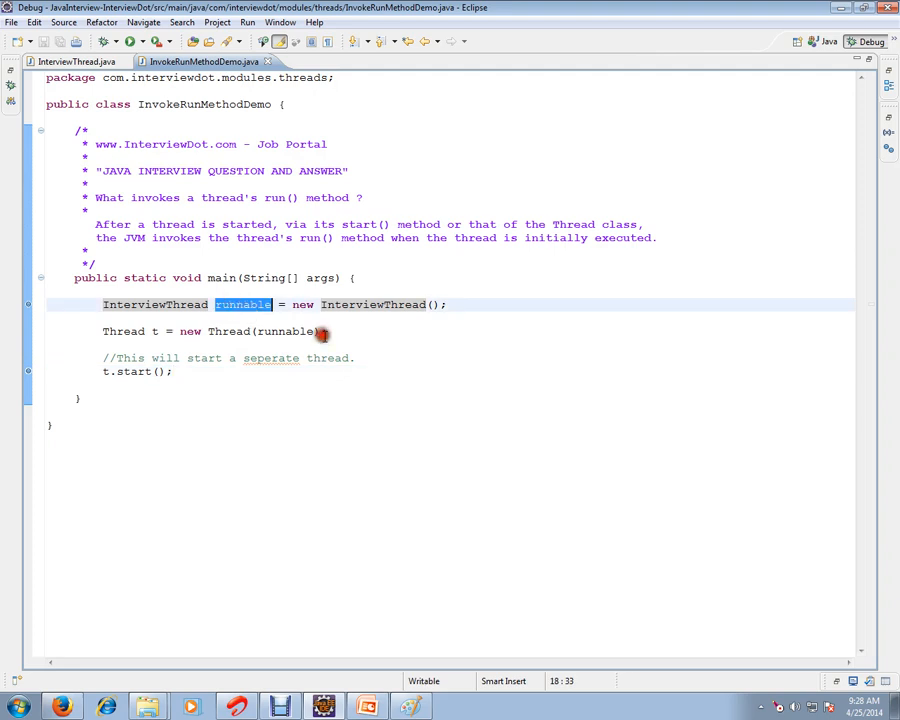
double_click(285, 331)
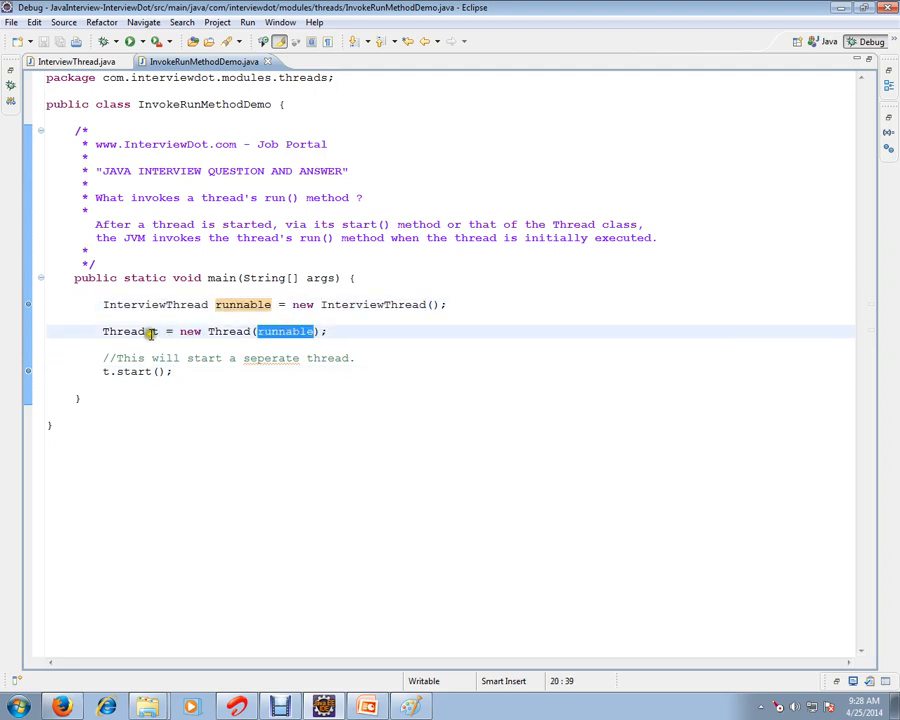
drag(102, 372, 218, 385)
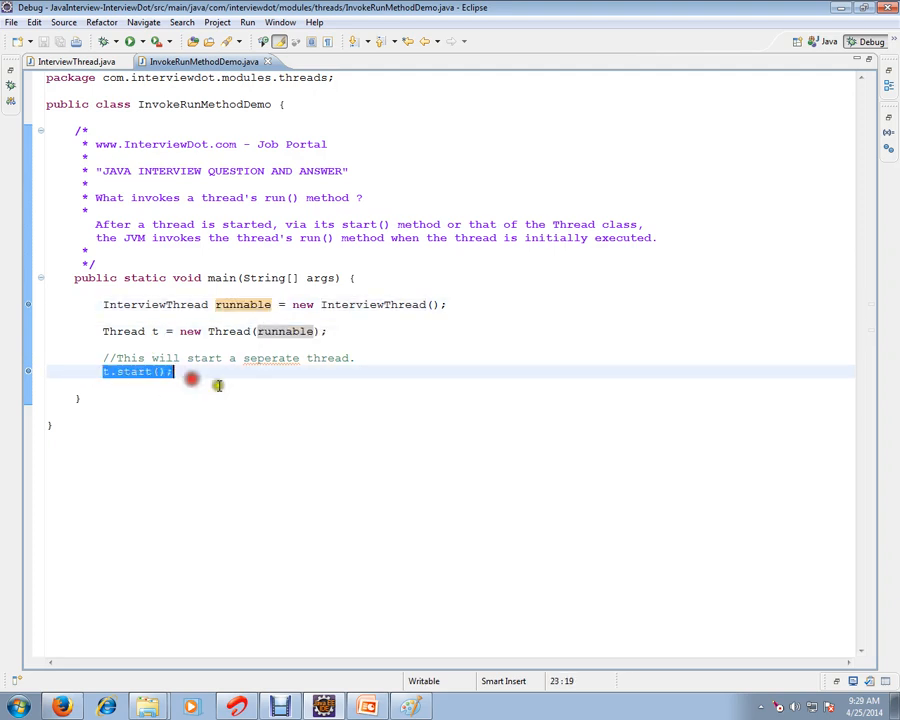
click(78, 62)
drag(75, 130, 95, 207)
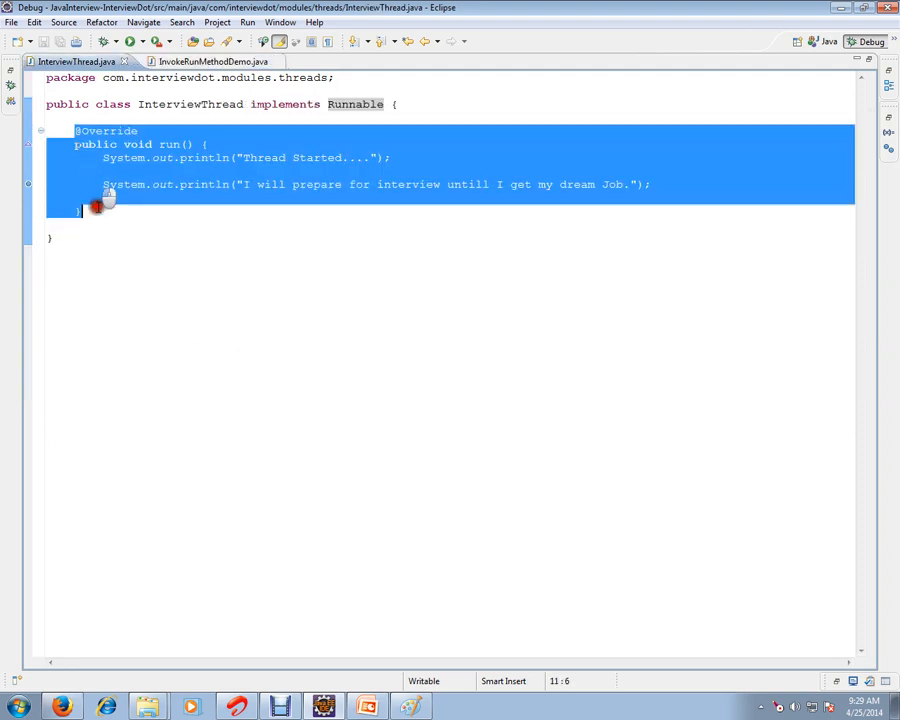
click(205, 62)
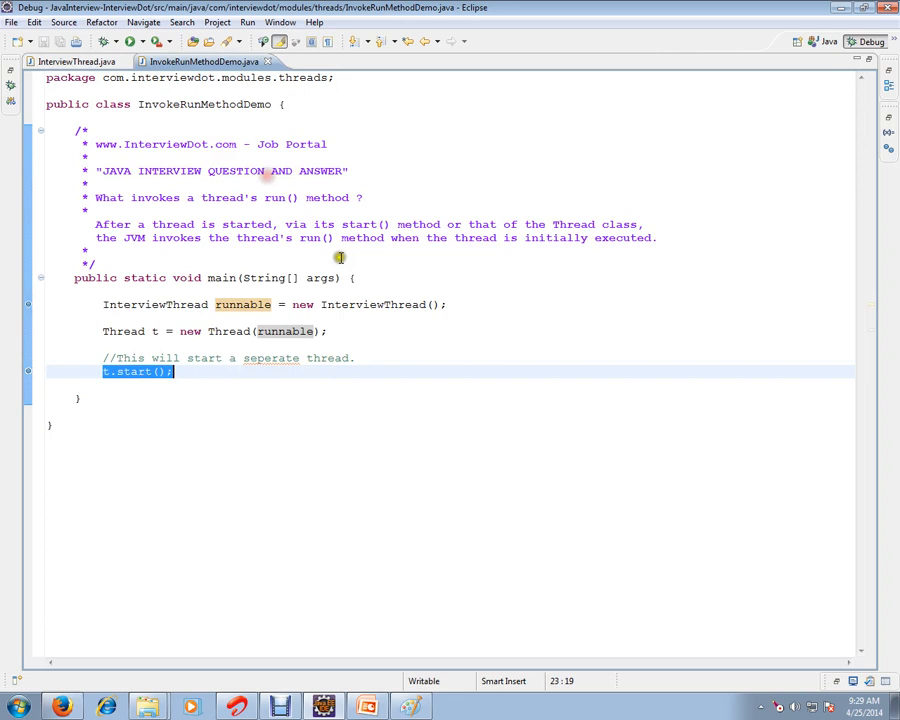
click(399, 316)
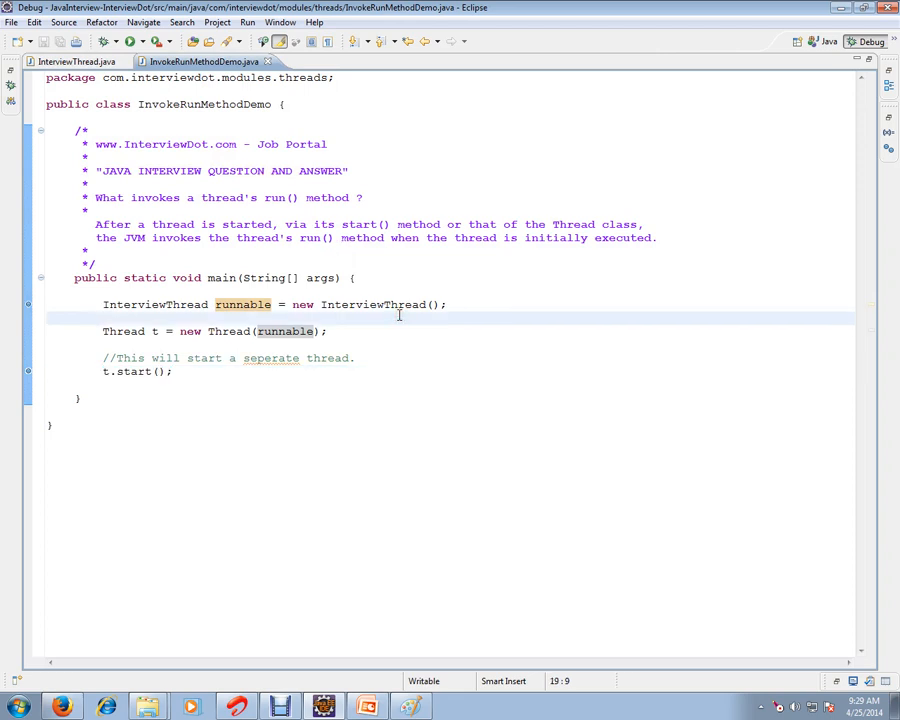
Step: Launch InvokeRunMethodDemo with Debug As > Java Application, pausing at the line-18 breakpoint
right_click(419, 284)
mouse_move(462, 547)
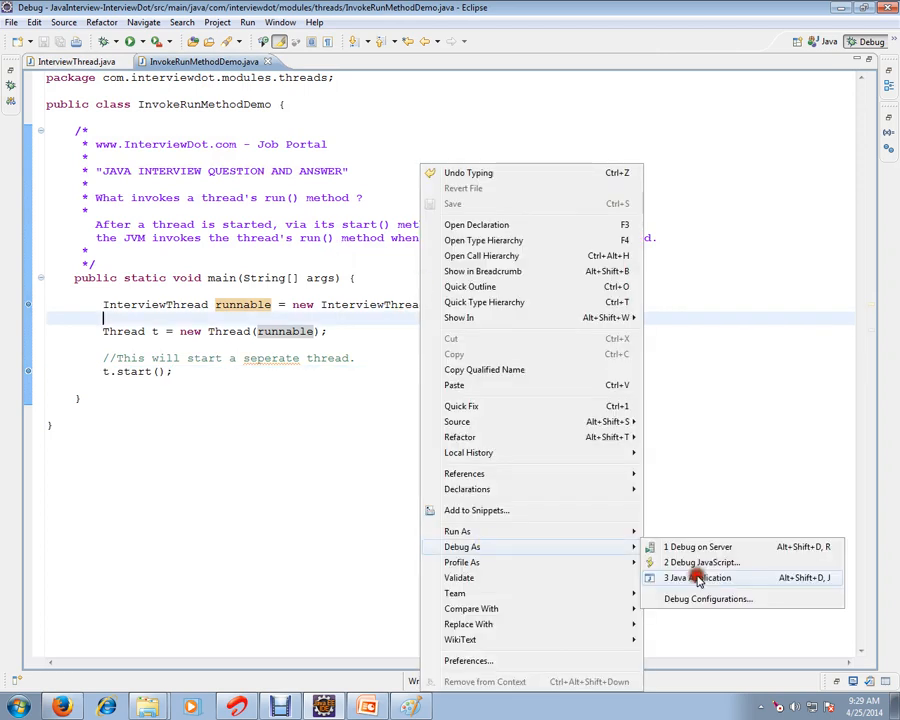
click(697, 578)
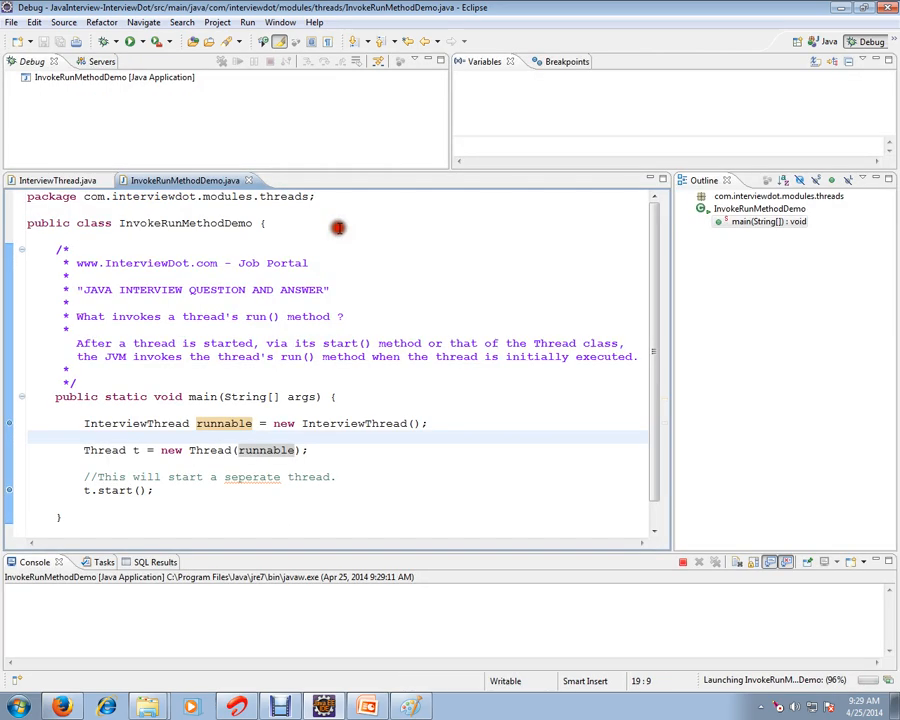
Step: Step over to t.start() and resume, printing Thread Started.... and pausing in run() at line 9
click(457, 419)
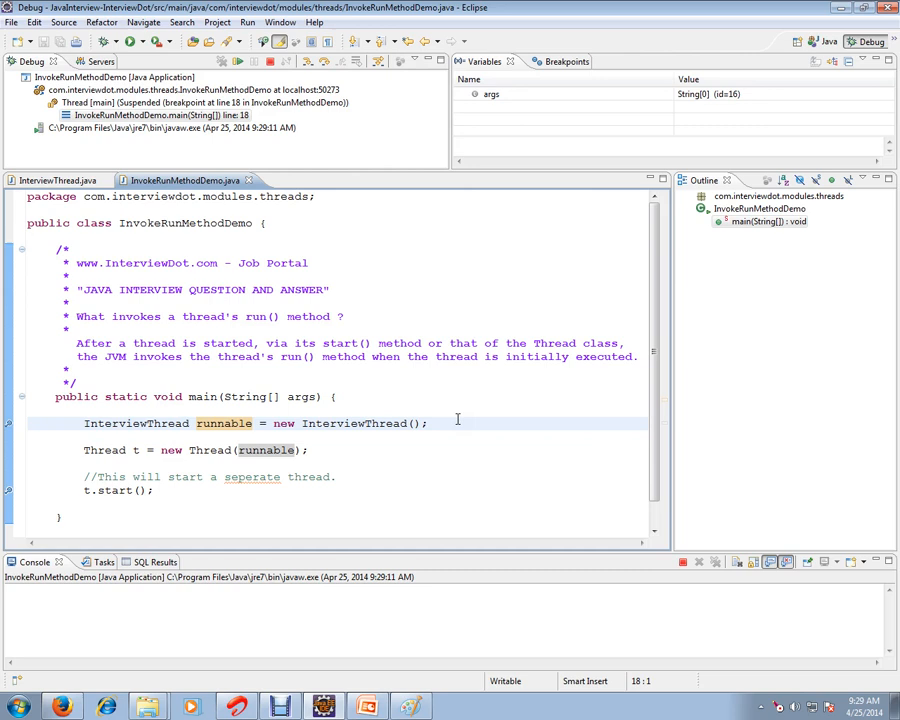
key(F6)
key(F6)
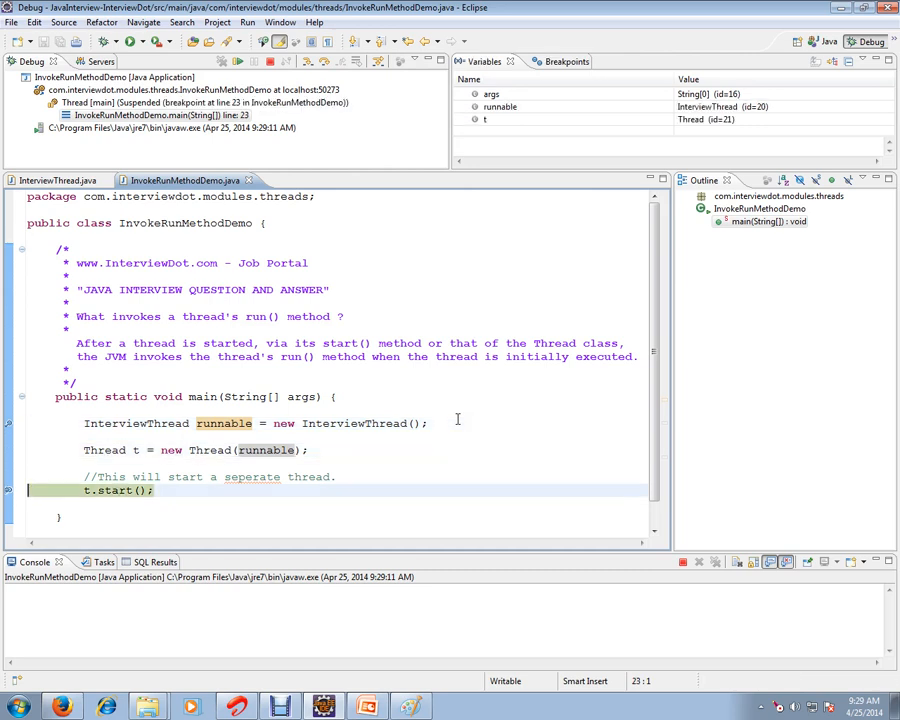
key(F8)
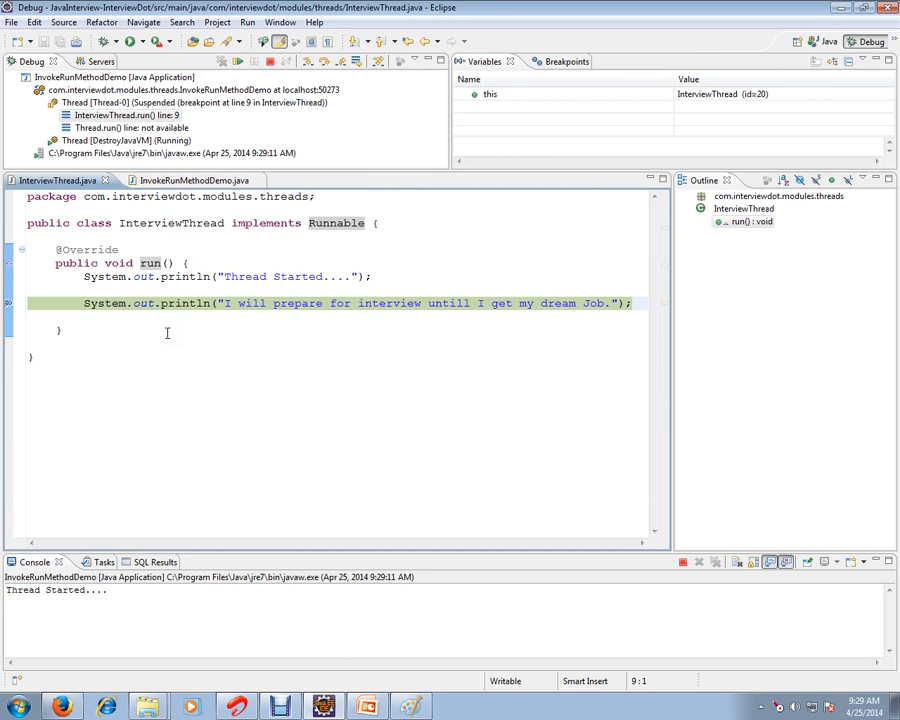
Step: Resume to termination so both run() messages print, then highlight the JVM-invokes comment in the demo class
key(F8)
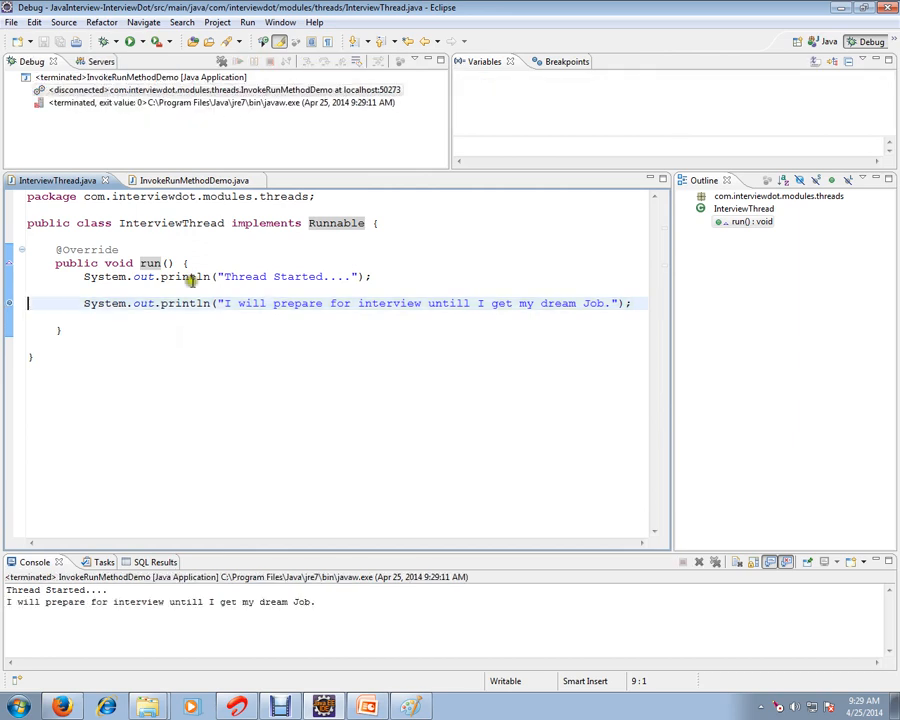
click(199, 181)
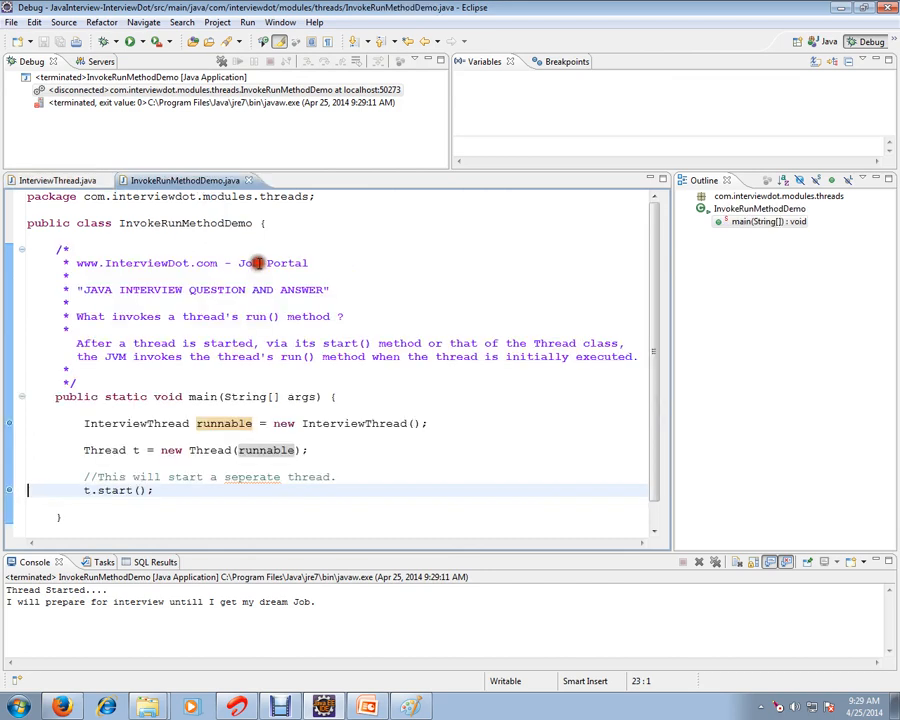
click(112, 357)
drag(112, 357, 305, 357)
click(400, 397)
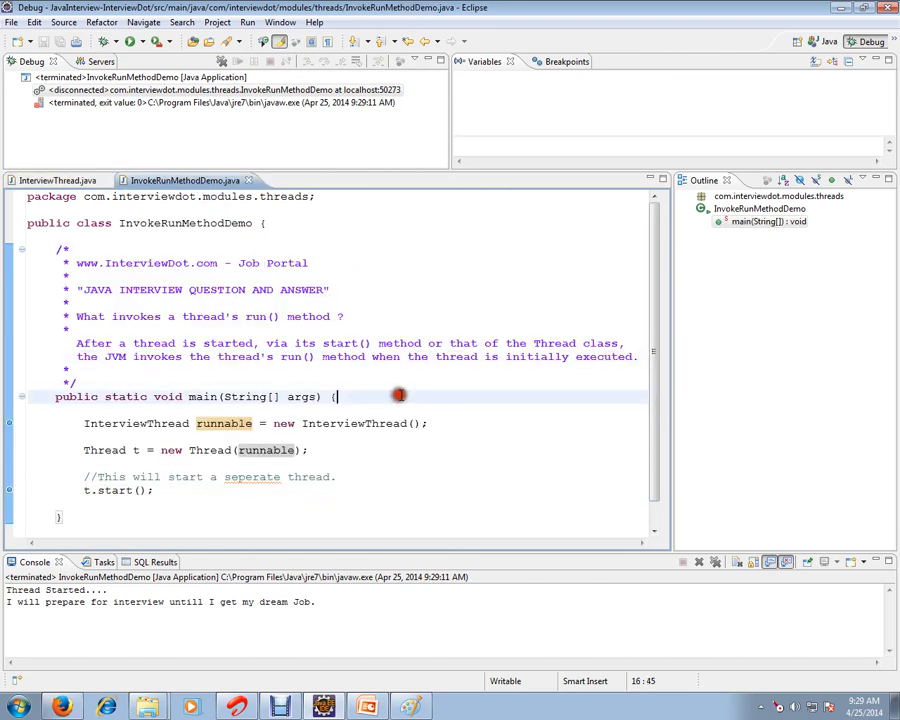
click(184, 182)
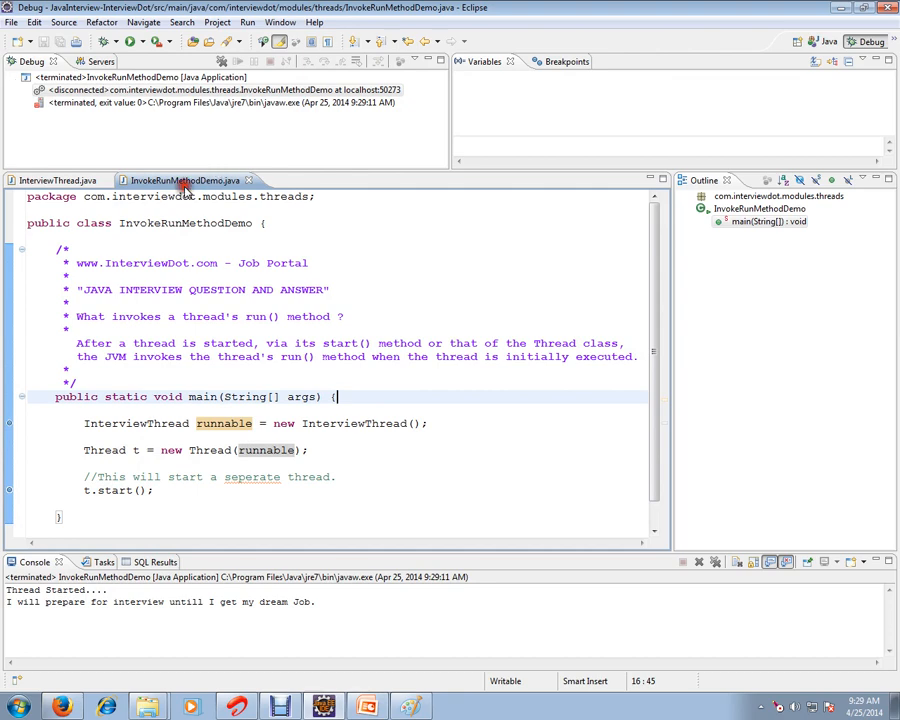